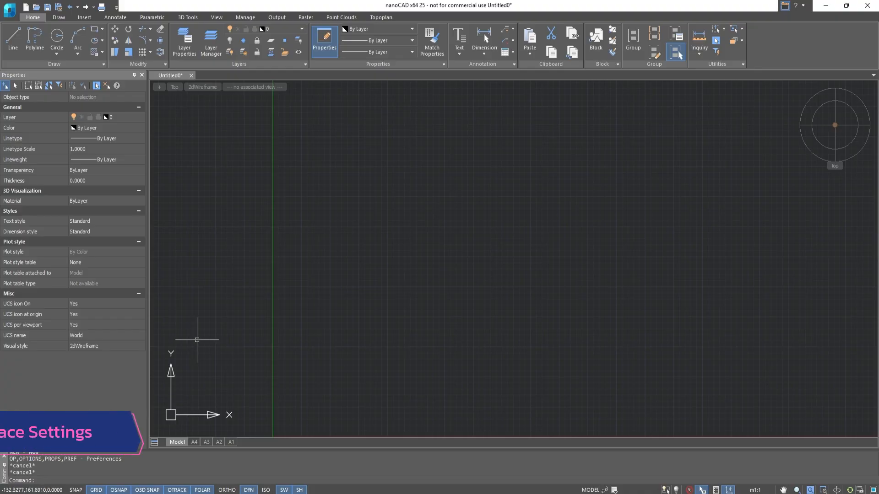
Set the Model Space Color to white in the application's color settings
{"action": "left_click", "coordinate": [246, 17]}
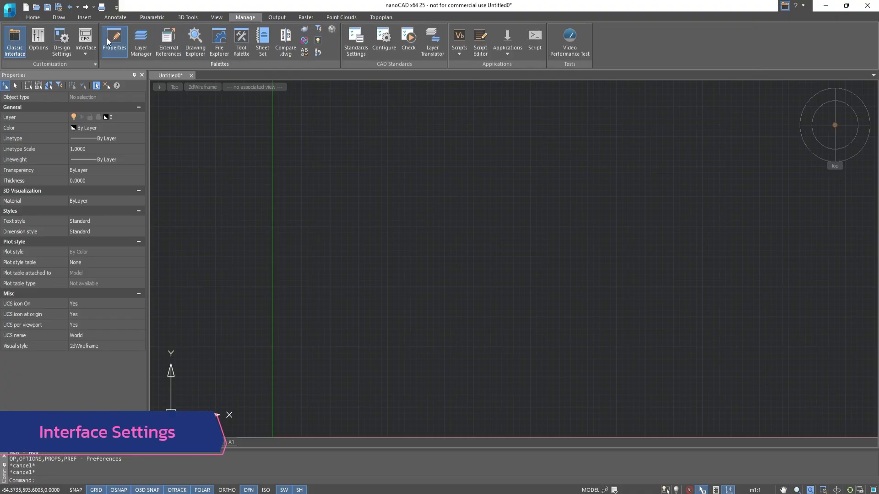
{"action": "left_click", "coordinate": [41, 53]}
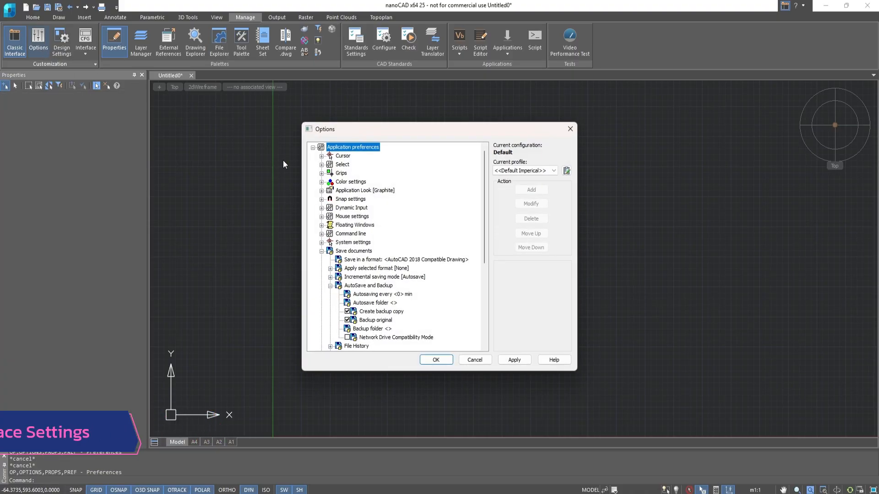
{"action": "left_click", "coordinate": [321, 182]}
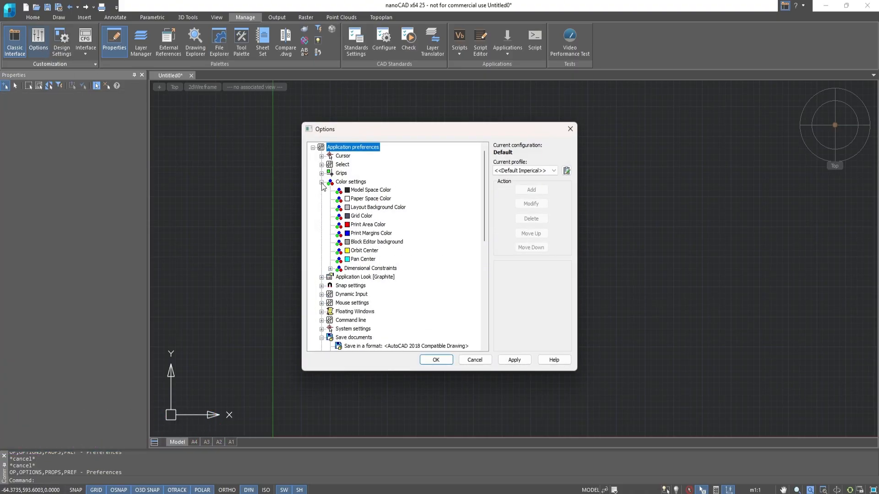
{"action": "double_click", "coordinate": [349, 191]}
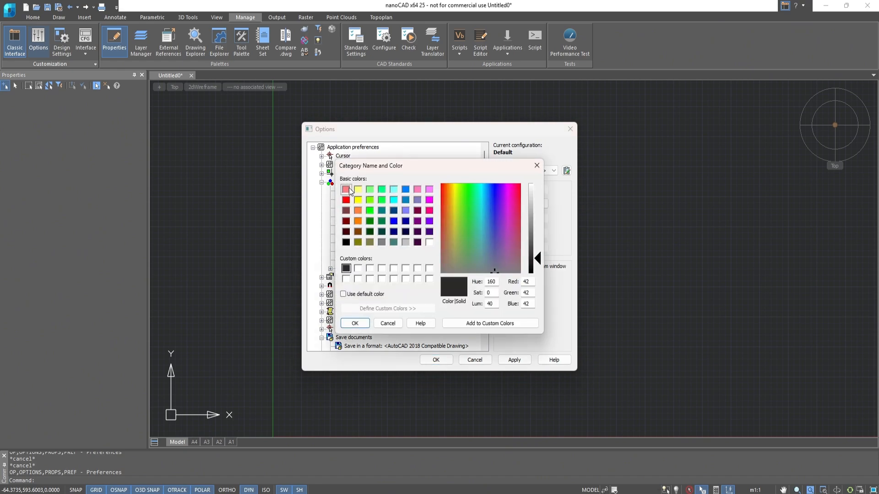
{"action": "left_click", "coordinate": [429, 242]}
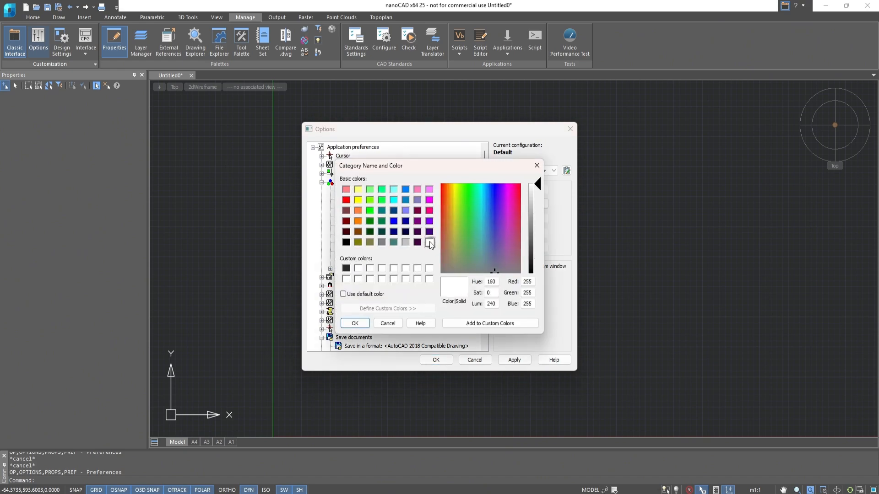
{"action": "left_click", "coordinate": [365, 326]}
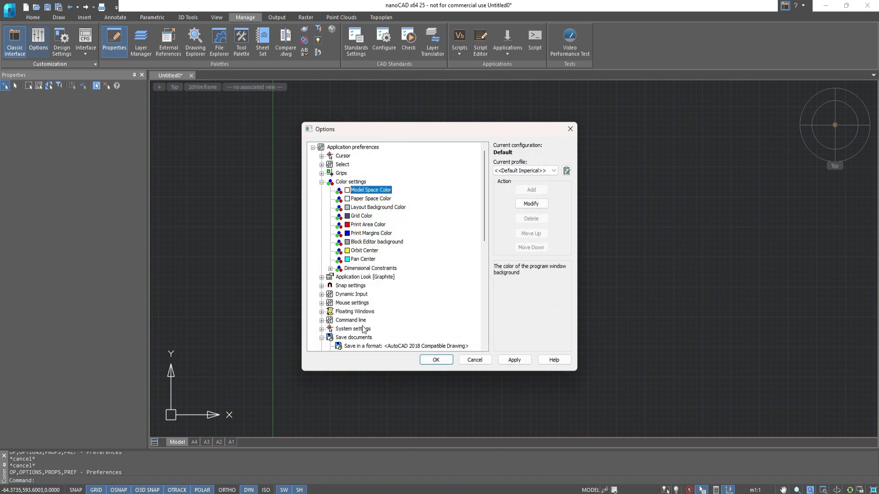
Change the Application Look to Light and apply the interface options
{"action": "left_click", "coordinate": [322, 278]}
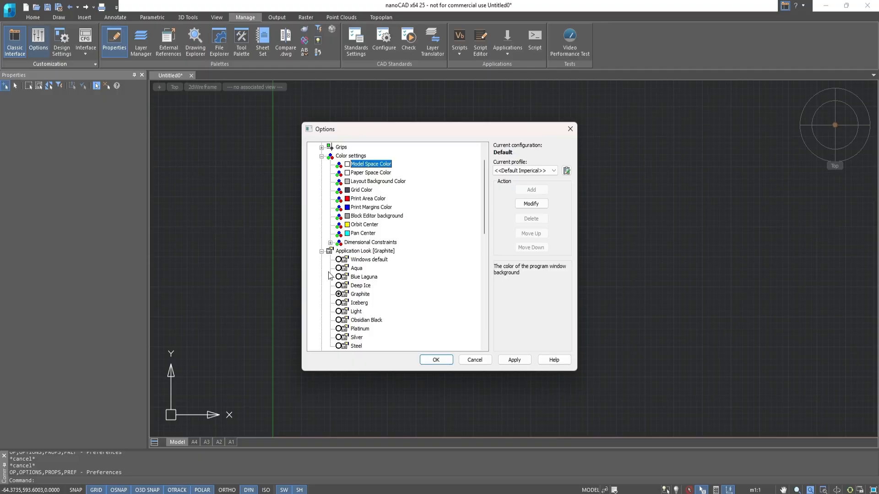
{"action": "scroll", "coordinate": [325, 280], "scroll_direction": "down", "scroll_amount": 2}
{"action": "left_click", "coordinate": [339, 286]}
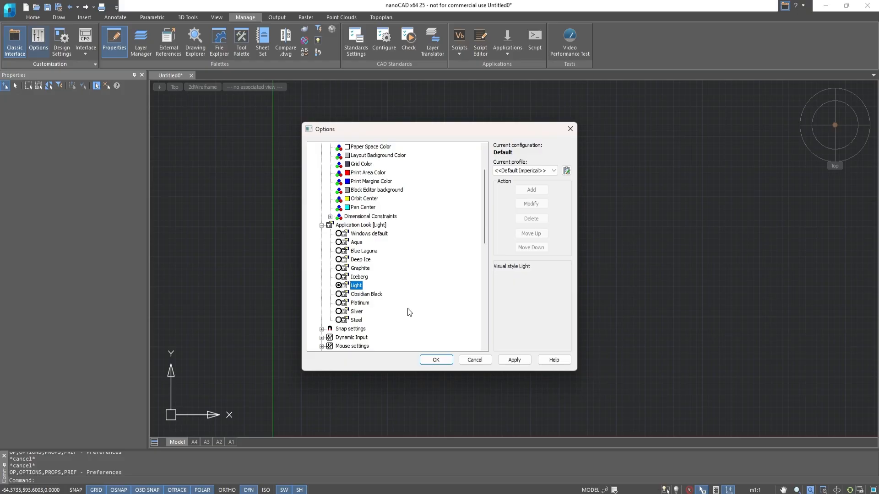
{"action": "left_click", "coordinate": [515, 360]}
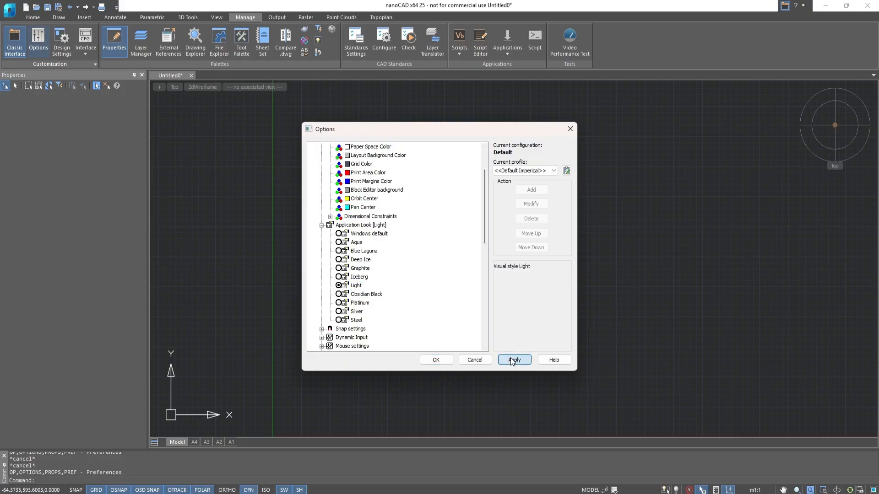
{"action": "left_click", "coordinate": [430, 362]}
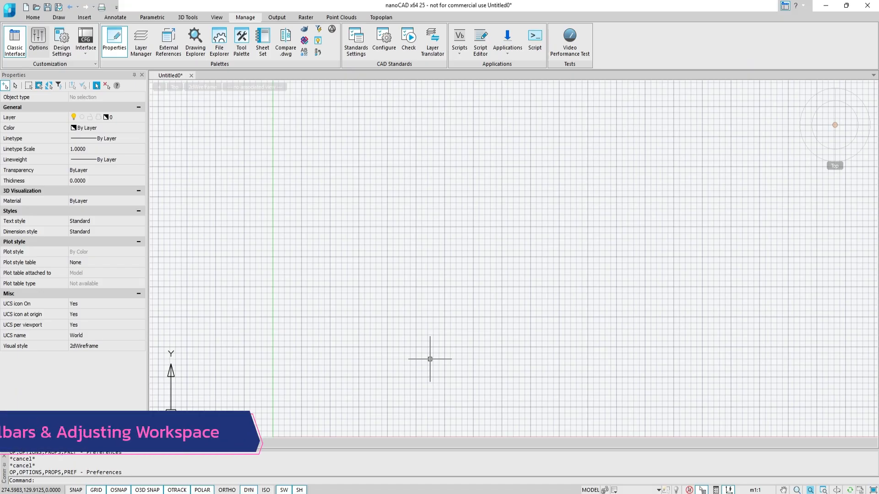
Enable the Draw and Modify toolbars in the workspace
{"action": "left_click", "coordinate": [88, 52]}
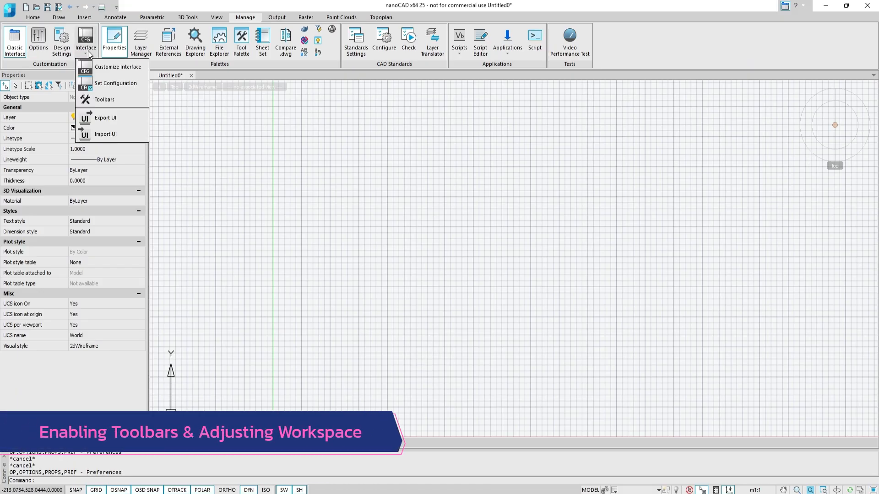
{"action": "left_click", "coordinate": [101, 101]}
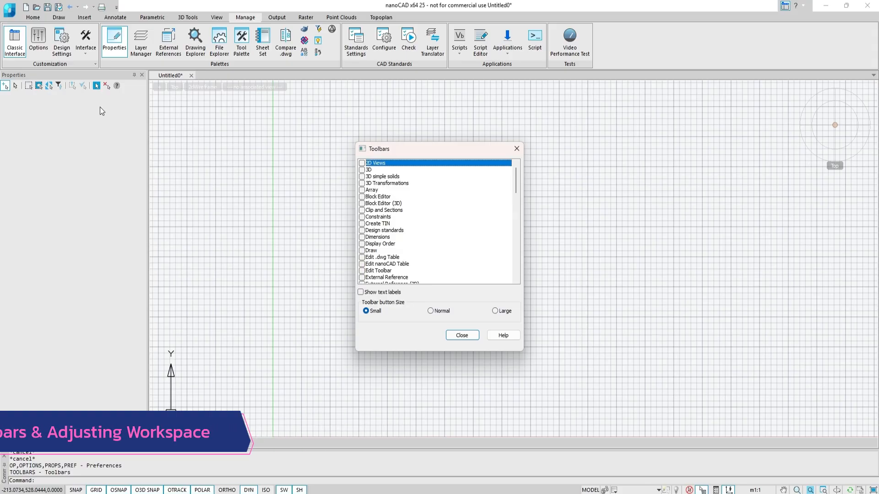
{"action": "left_click", "coordinate": [363, 251]}
{"action": "scroll", "coordinate": [368, 253], "scroll_direction": "down", "scroll_amount": 5}
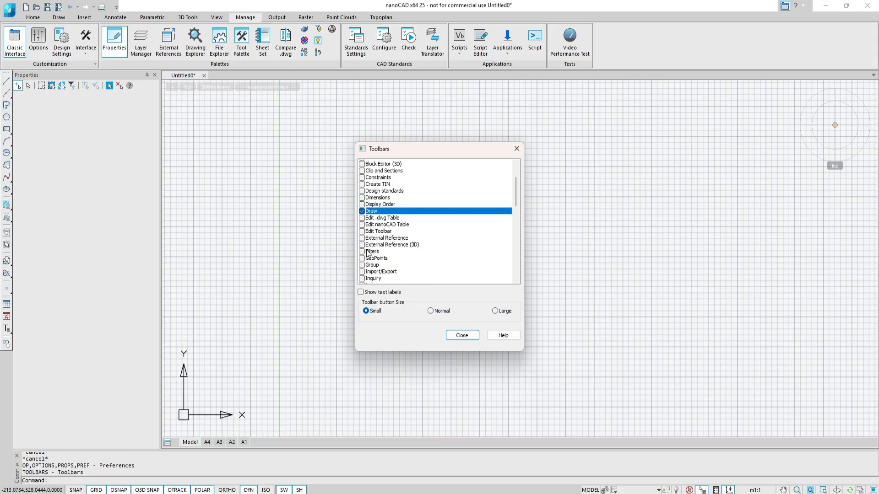
{"action": "left_click", "coordinate": [363, 251]}
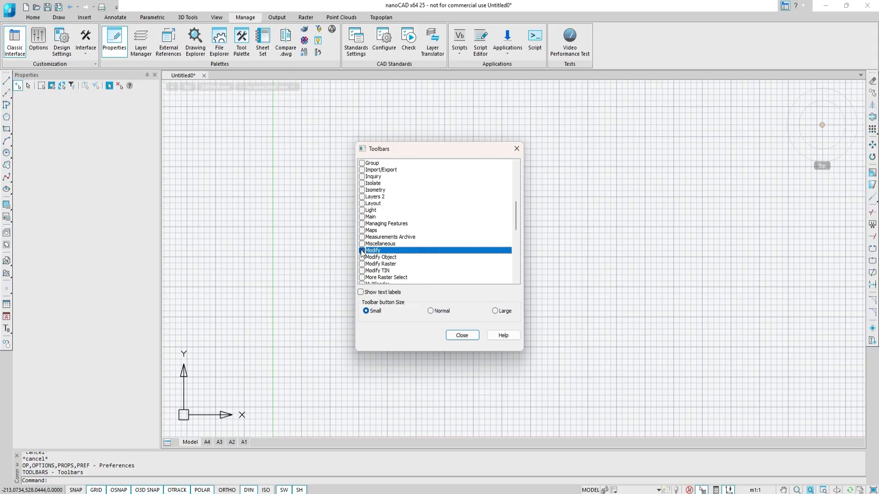
{"action": "left_click", "coordinate": [460, 336]}
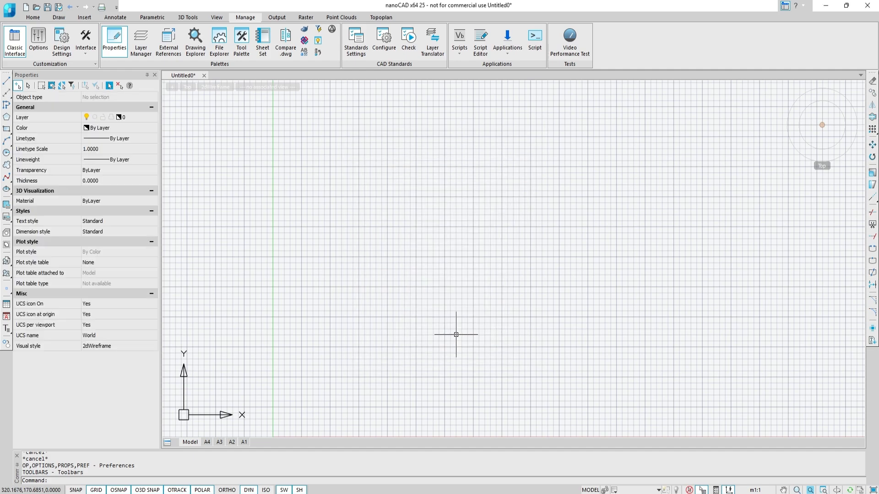
{"action": "mouse_move", "coordinate": [871, 72]}
{"action": "left_mouse_down"}
{"action": "mouse_move", "coordinate": [570, 137]}
{"action": "mouse_move", "coordinate": [716, 119]}
{"action": "mouse_move", "coordinate": [860, 118]}
{"action": "mouse_move", "coordinate": [865, 77]}
{"action": "mouse_move", "coordinate": [874, 89]}
{"action": "mouse_move", "coordinate": [869, 66]}
{"action": "left_mouse_up"}
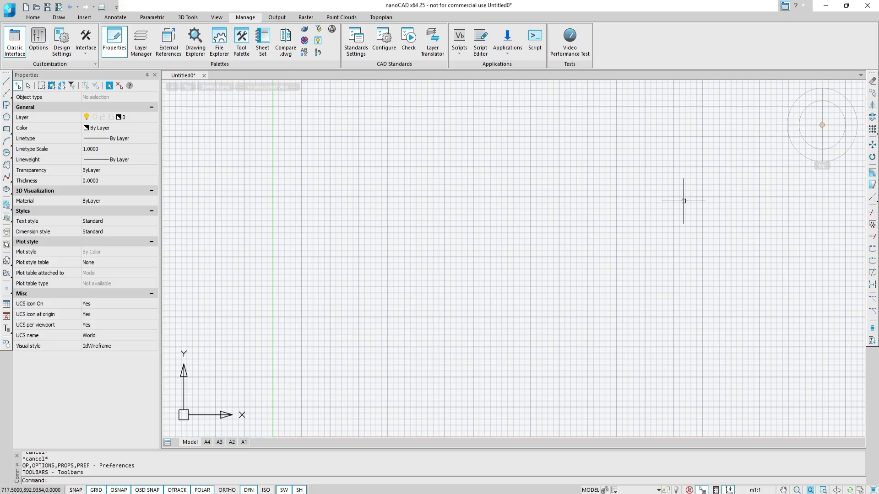
Set the Properties palette to auto-hide and pin it open again, and close and reopen it
{"action": "left_click", "coordinate": [146, 75]}
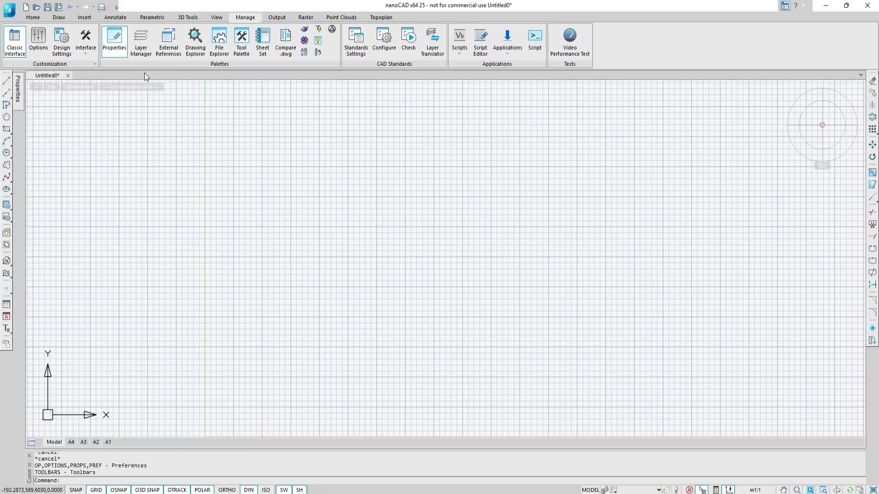
{"action": "mouse_move", "coordinate": [18, 90]}
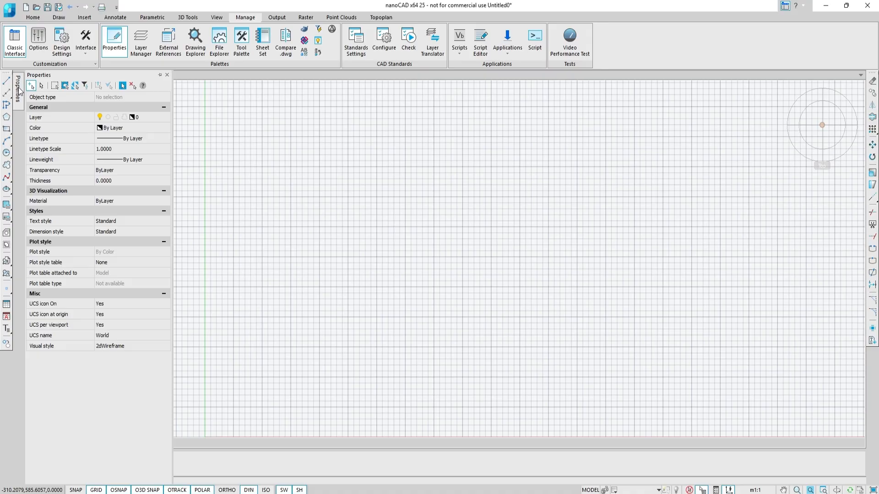
{"action": "left_click", "coordinate": [160, 76]}
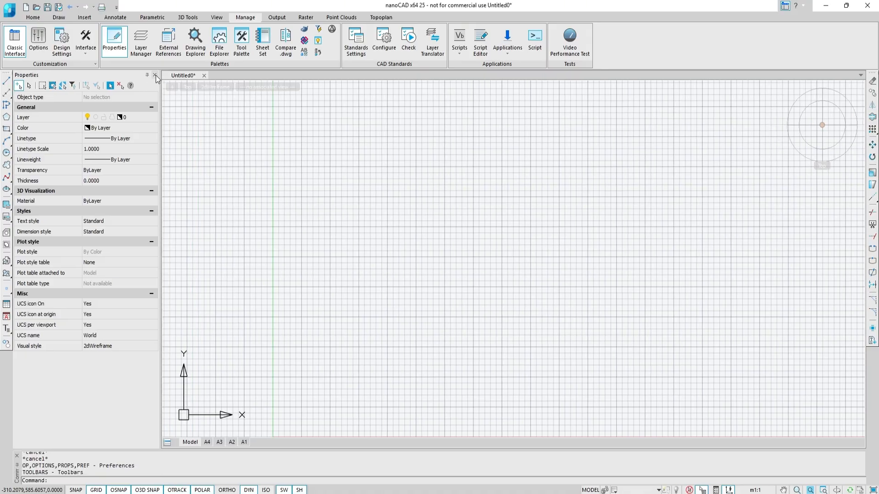
{"action": "left_click", "coordinate": [156, 75]}
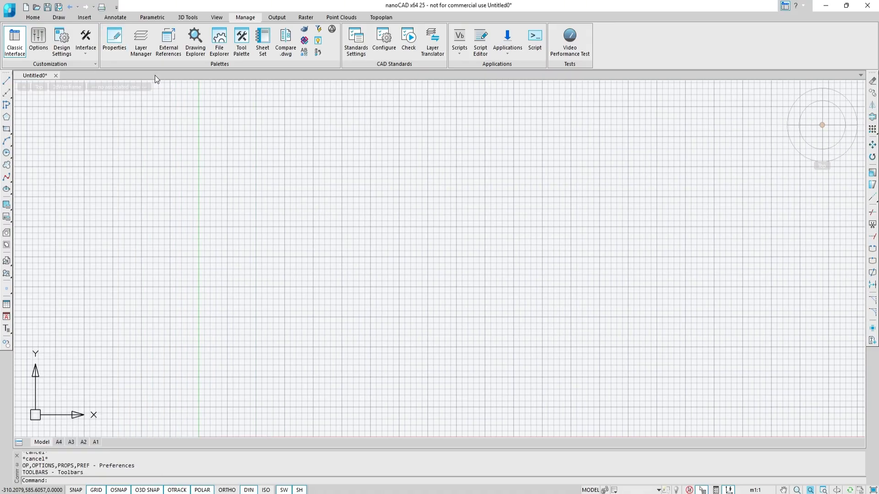
{"action": "left_click", "coordinate": [115, 41]}
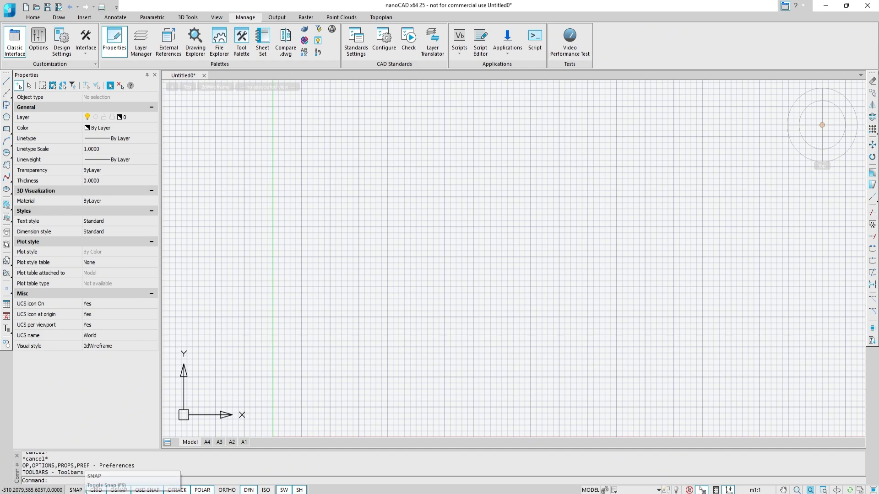
Turn off the grid display in the drawing area
{"action": "left_click", "coordinate": [96, 490]}
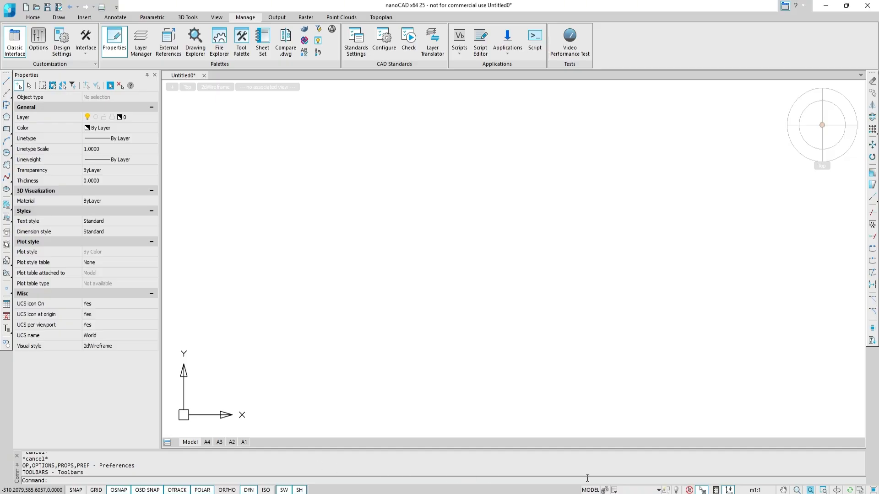
View the selection filter mode options, and toggle the selection dialog setting and Dynamic UCS twice each
{"action": "left_click", "coordinate": [671, 490]}
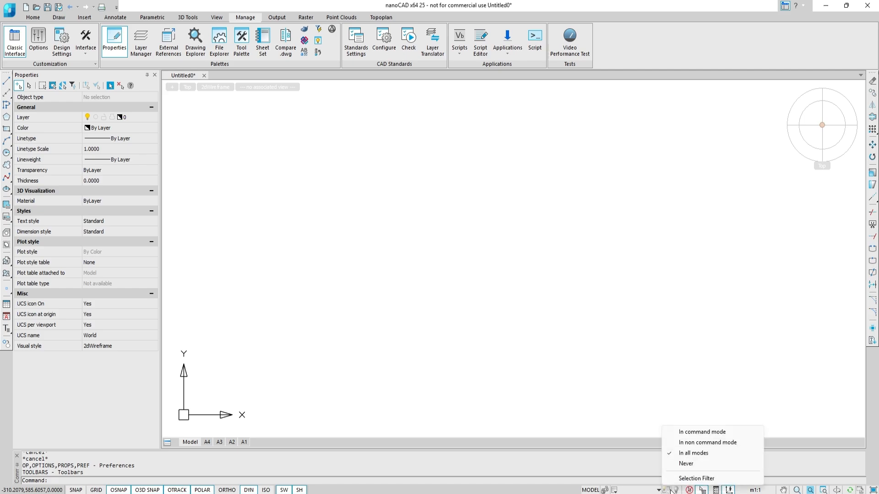
{"action": "left_click", "coordinate": [670, 490]}
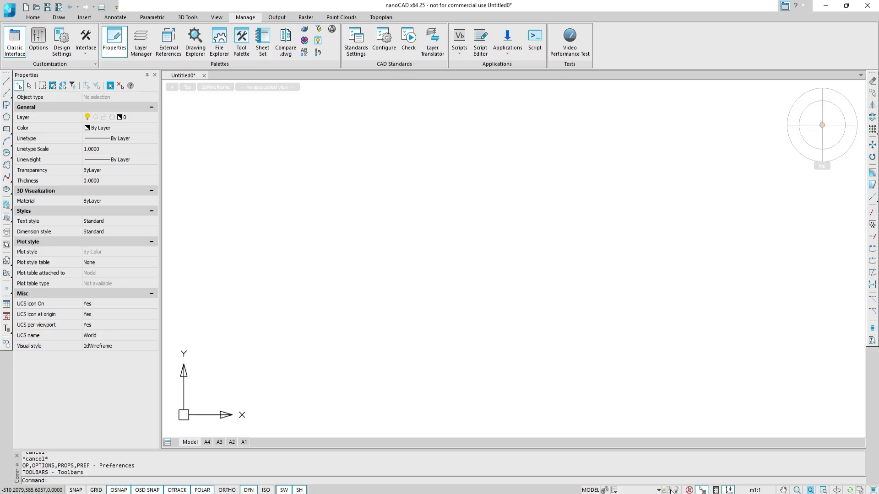
{"action": "left_click", "coordinate": [701, 488]}
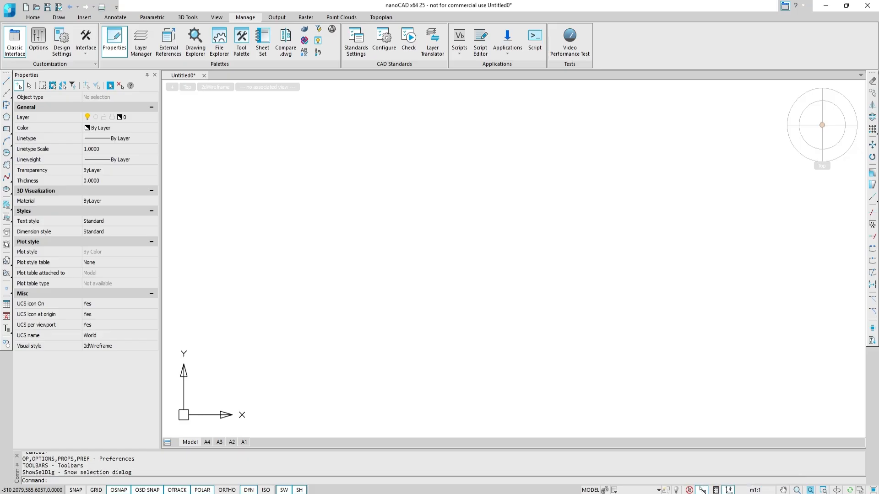
{"action": "left_click", "coordinate": [700, 488]}
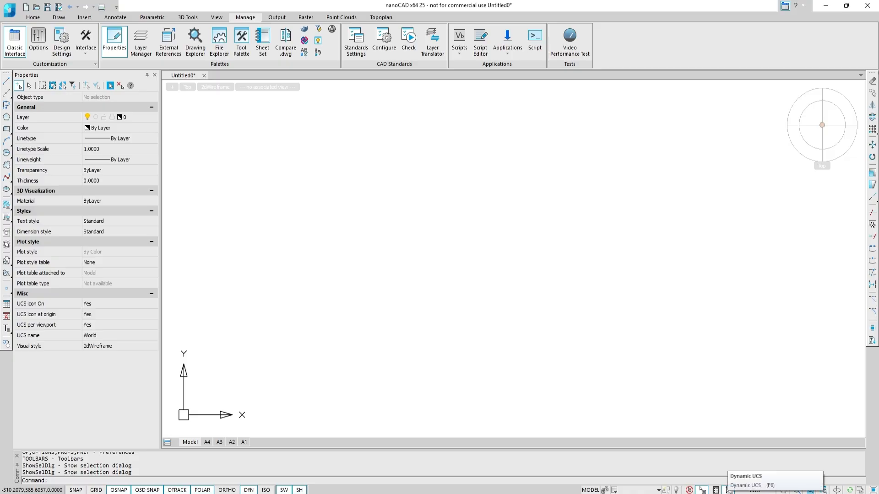
{"action": "left_click", "coordinate": [729, 489]}
{"action": "left_click", "coordinate": [728, 489]}
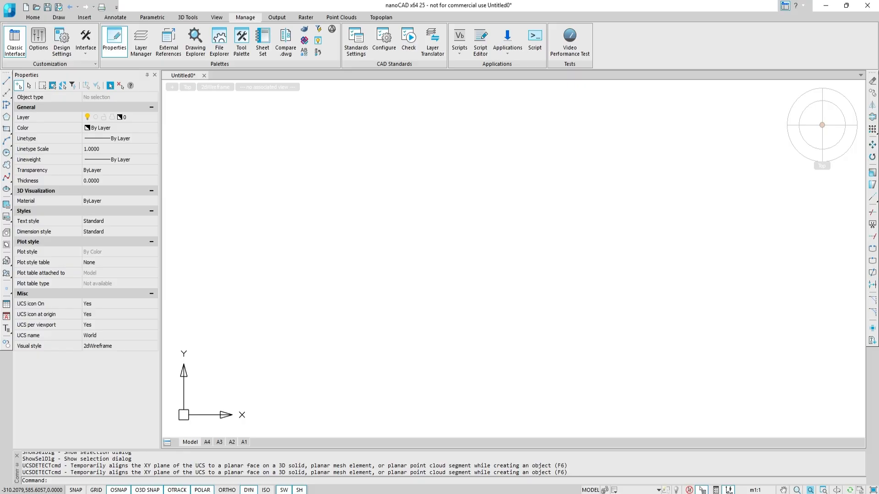
Set the drawing's symbol scale to 1:100
{"action": "left_click", "coordinate": [751, 490]}
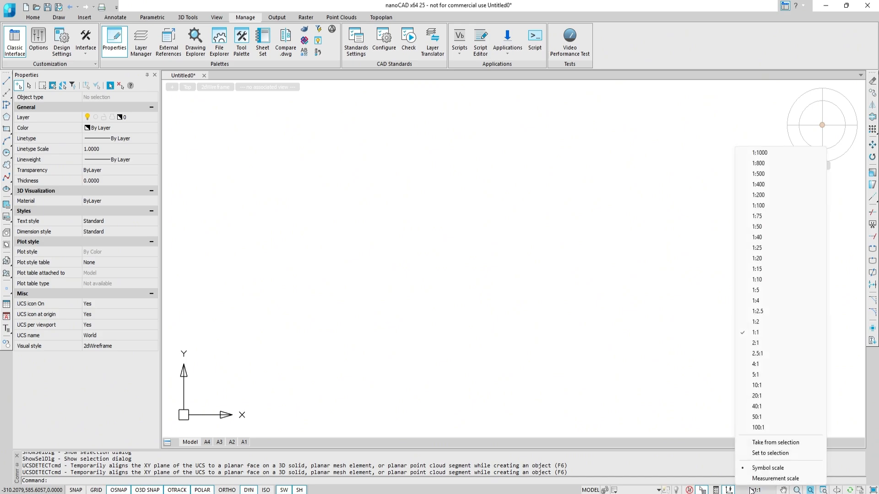
{"action": "left_click", "coordinate": [759, 206]}
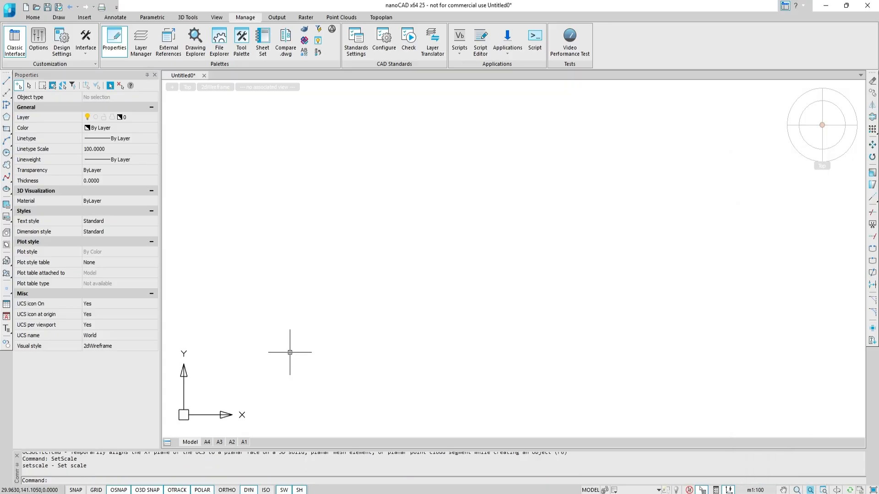
{"action": "mouse_move", "coordinate": [290, 340]}
{"action": "middle_mouse_down"}
{"action": "mouse_move", "coordinate": [375, 290]}
{"action": "mouse_move", "coordinate": [411, 290]}
{"action": "middle_mouse_up"}
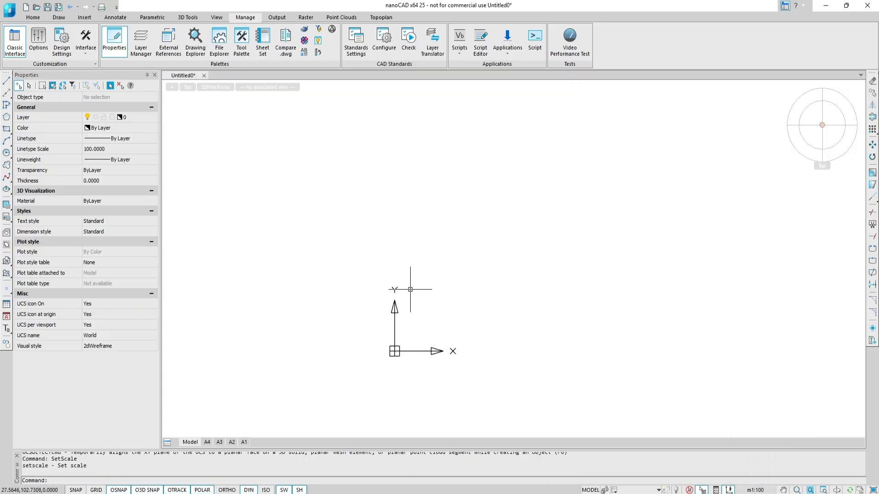
{"action": "scroll", "coordinate": [422, 334], "scroll_direction": "up", "scroll_amount": 3}
{"action": "scroll", "coordinate": [422, 334], "scroll_direction": "down", "scroll_amount": 2}
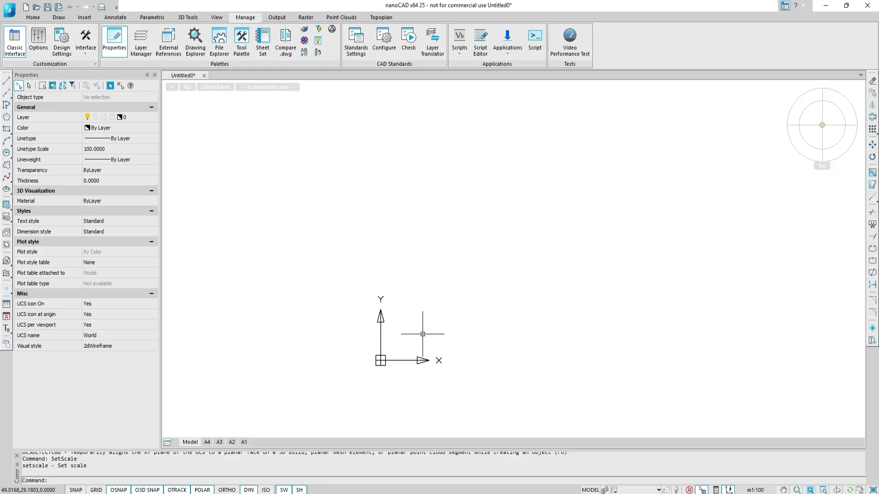
{"action": "middle_click_drag", "start_coordinate": [414, 354], "coordinate": [458, 320]}
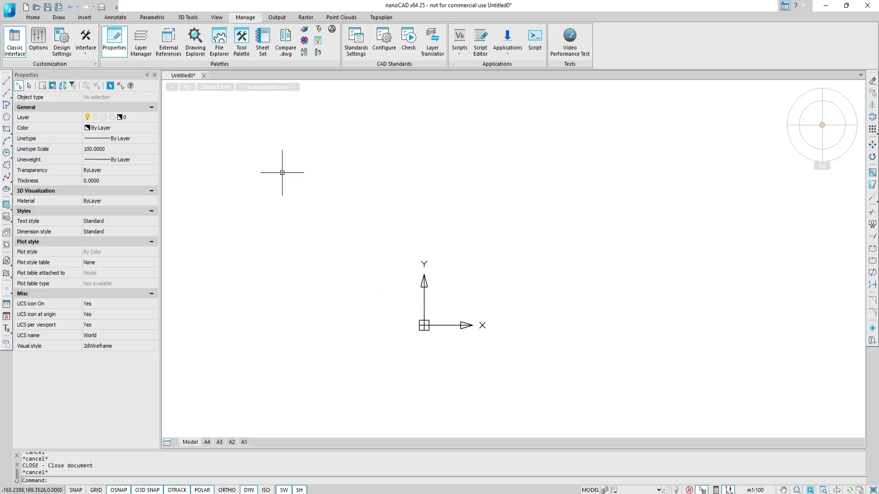
Modify the Standard dimension style so linear dimensions in its primary units use a precision of 0
{"action": "left_click", "coordinate": [119, 20]}
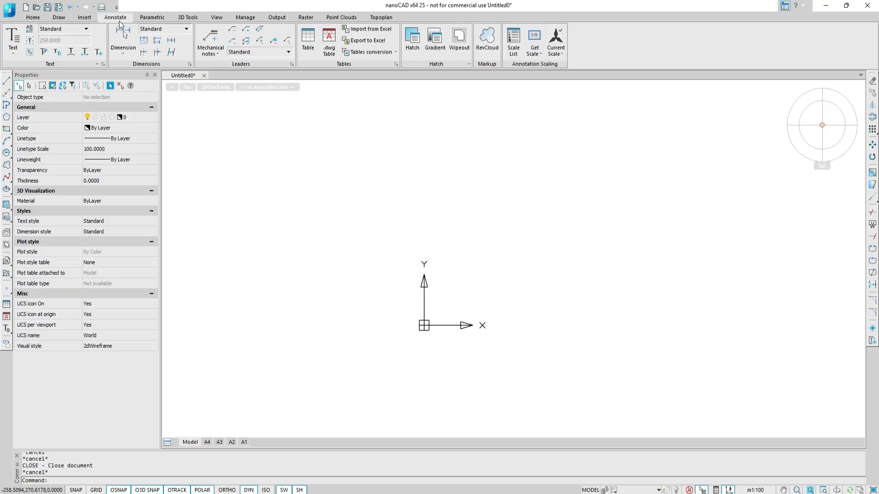
{"action": "left_click", "coordinate": [190, 65]}
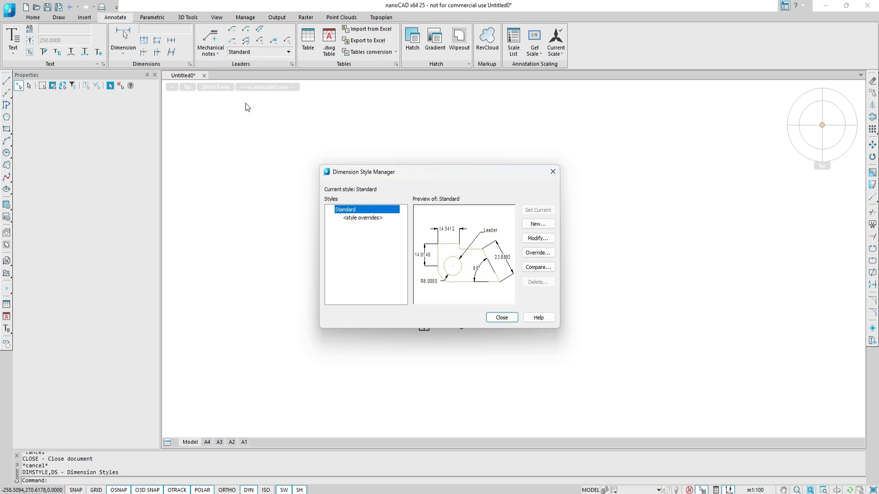
{"action": "left_click", "coordinate": [526, 239]}
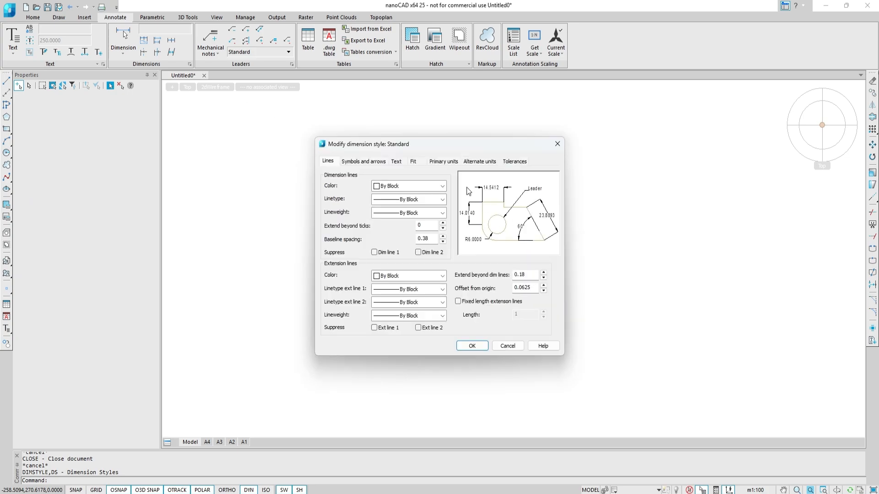
{"action": "left_click", "coordinate": [440, 161]}
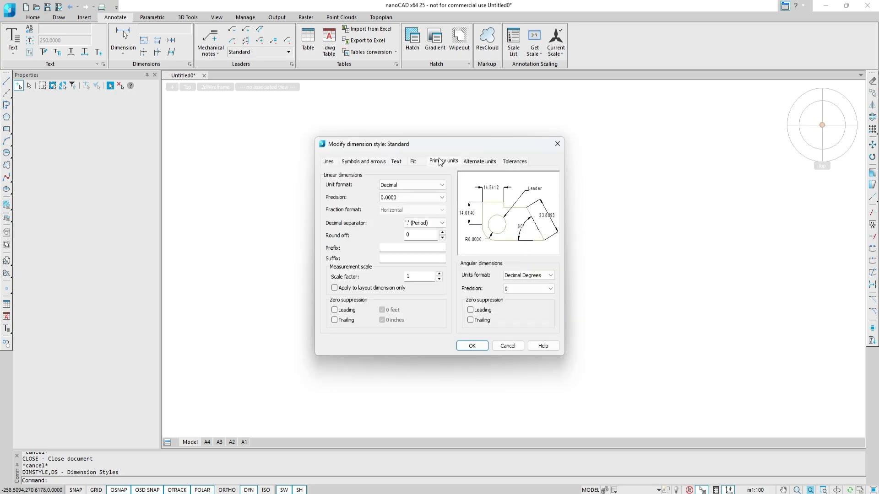
{"action": "left_click", "coordinate": [430, 197]}
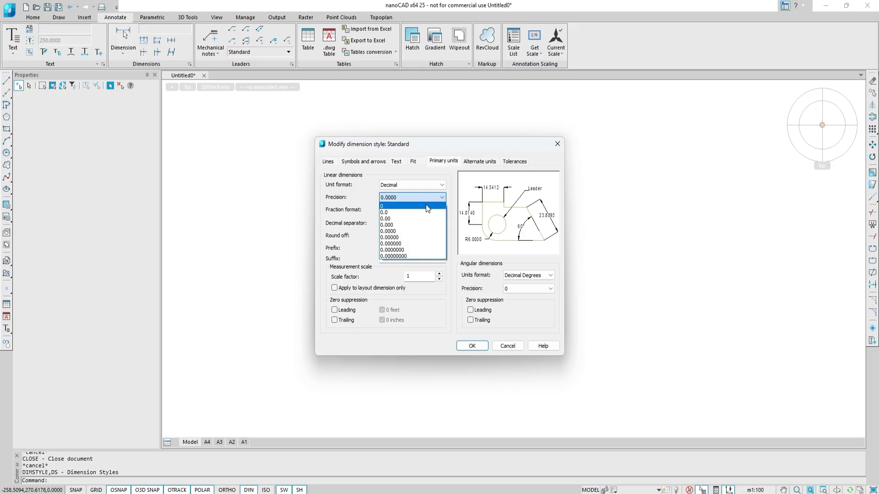
{"action": "left_click", "coordinate": [427, 206]}
{"action": "left_click", "coordinate": [463, 347]}
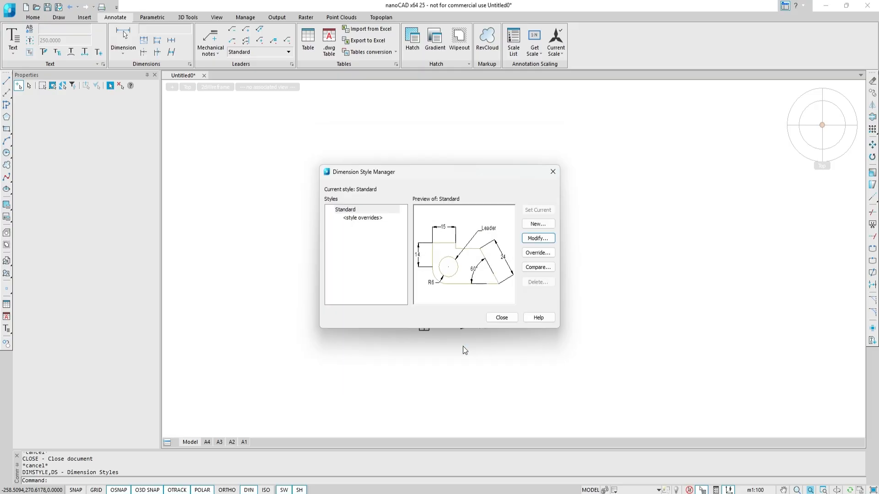
{"action": "left_click", "coordinate": [501, 315]}
Set the length precision in the drawing units to 0
{"action": "type", "text": "UN"}
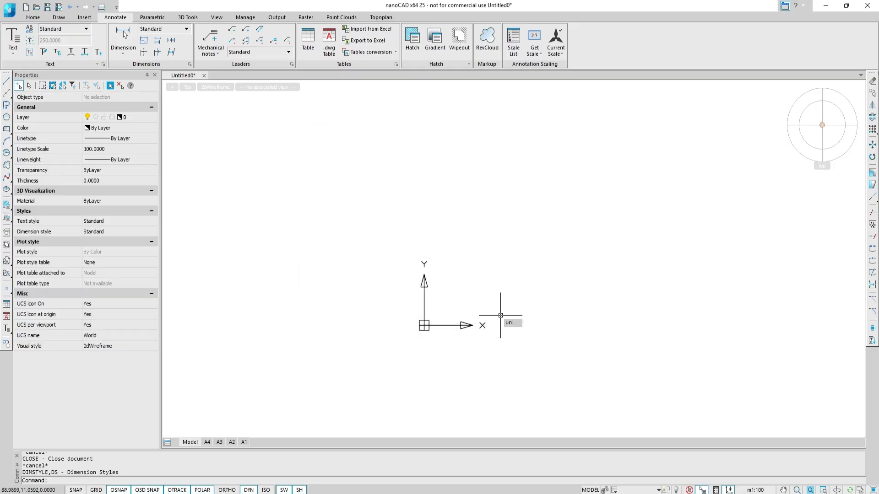
{"action": "key", "text": "Return"}
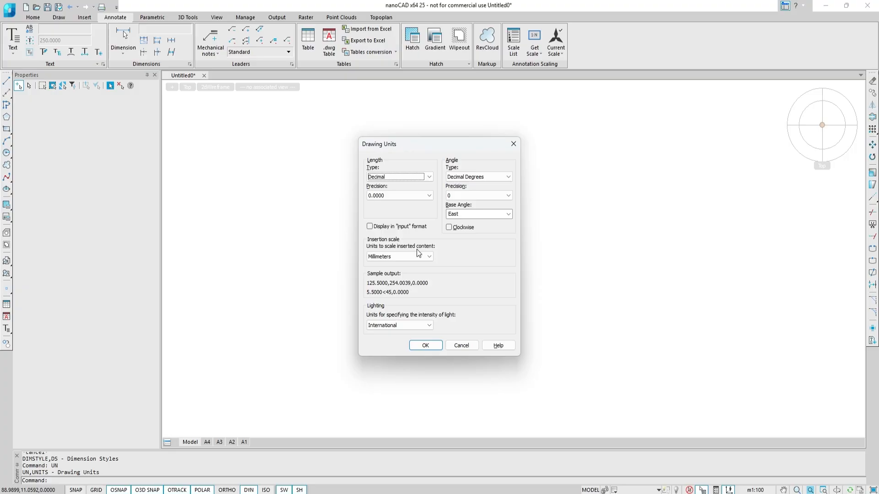
{"action": "left_click", "coordinate": [396, 195]}
{"action": "left_click", "coordinate": [396, 203]}
{"action": "left_click", "coordinate": [428, 349]}
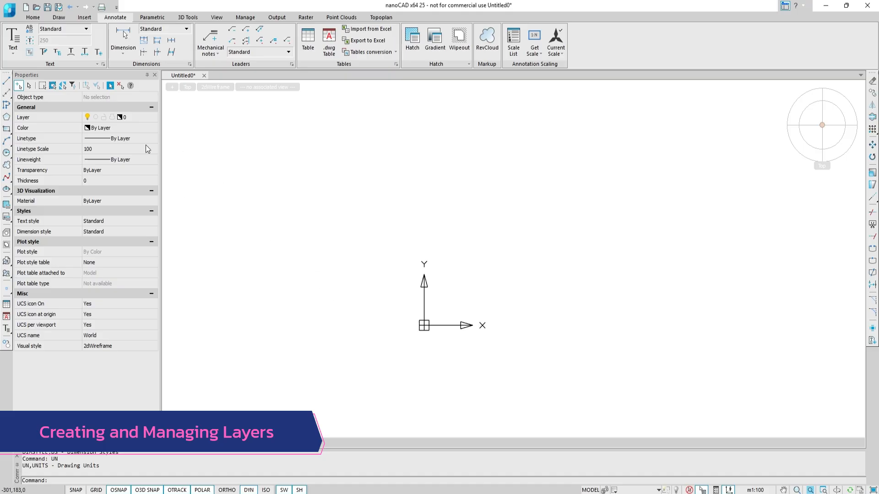
Create a layer named "Auxiliary lines" in the layer properties and set its color to red
{"action": "left_click", "coordinate": [33, 17]}
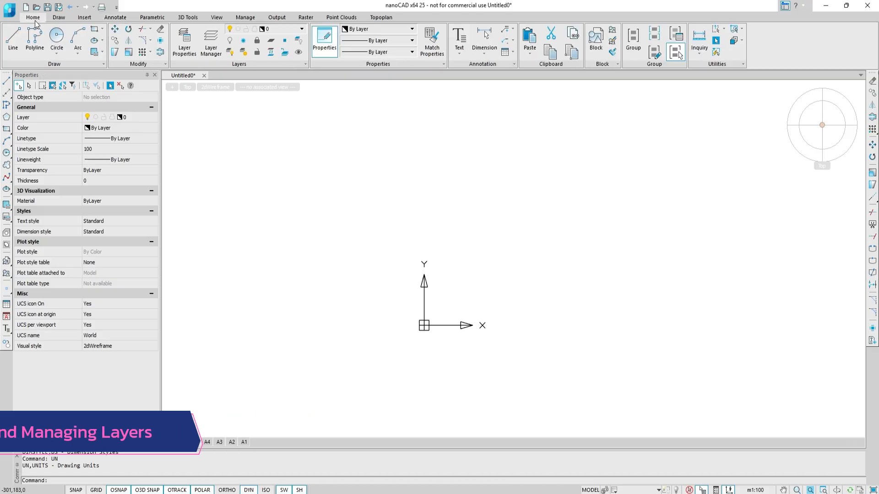
{"action": "left_click", "coordinate": [184, 48]}
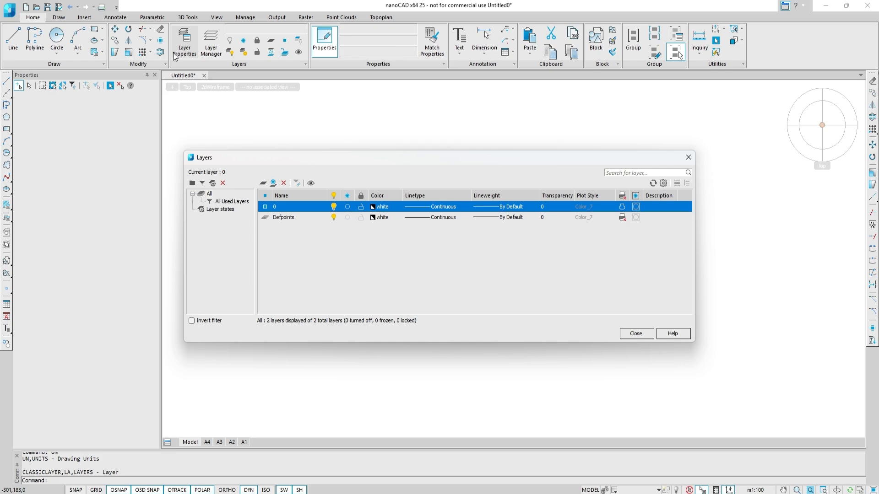
{"action": "left_click", "coordinate": [264, 183]}
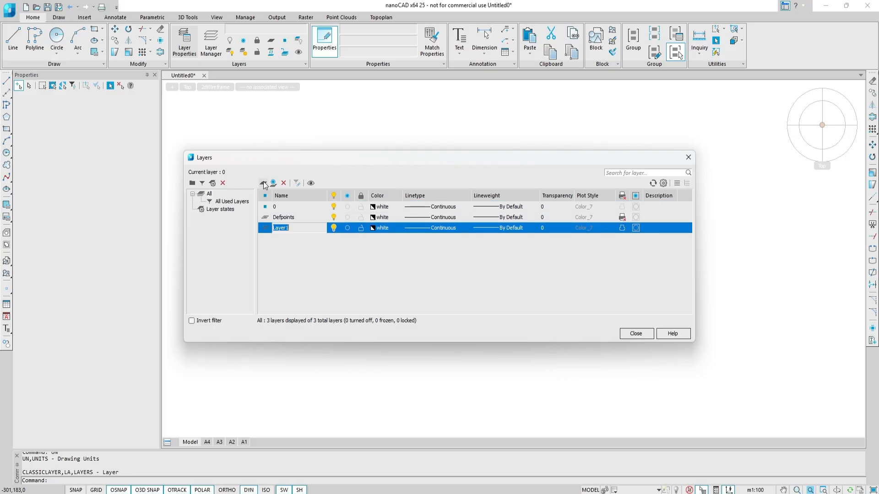
{"action": "type", "text": "Auxiliary lines"}
{"action": "left_click", "coordinate": [380, 228]}
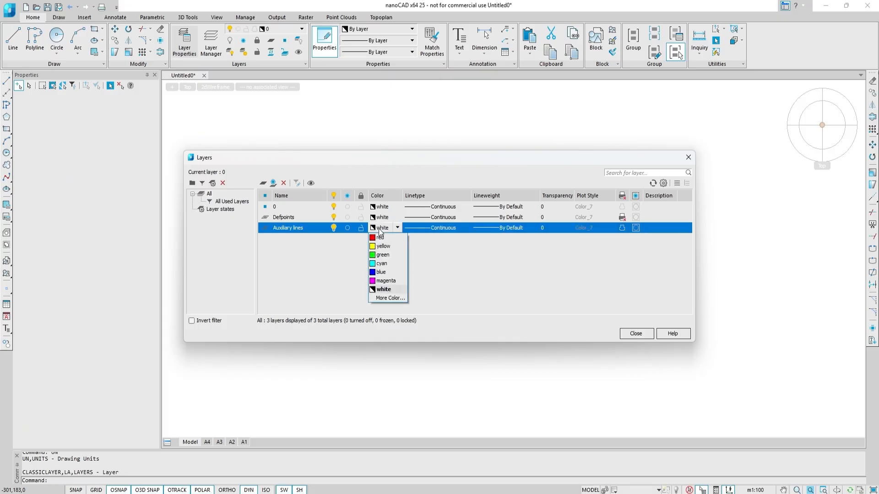
{"action": "left_click", "coordinate": [380, 238]}
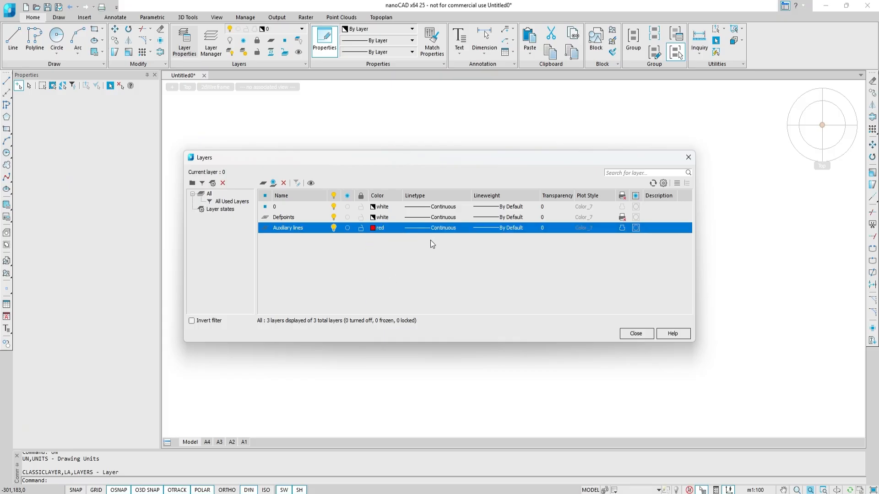
Create a layer named "Axes" with white color and the ACAD_ISO10 dash-dot linetype
{"action": "left_click", "coordinate": [262, 183]}
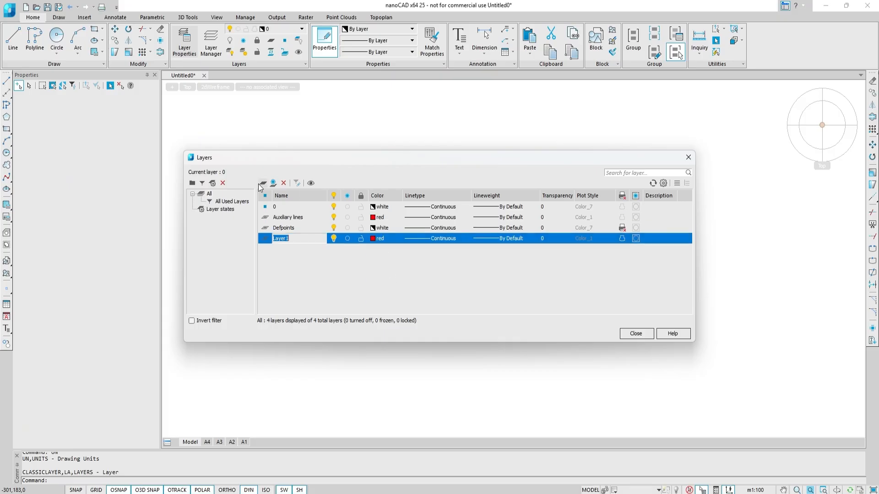
{"action": "type", "text": "Axes"}
{"action": "left_click", "coordinate": [380, 238]}
{"action": "left_click", "coordinate": [380, 298]}
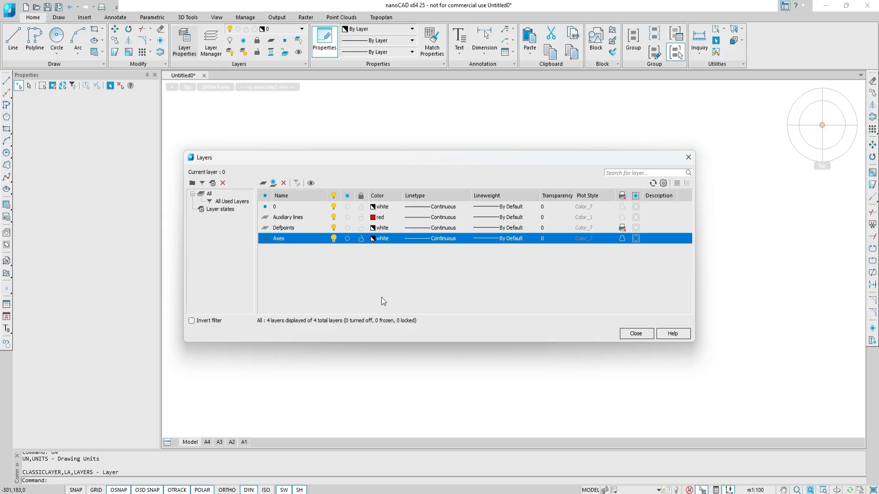
{"action": "left_click", "coordinate": [440, 241]}
{"action": "left_click", "coordinate": [439, 248]}
Create the layers "Air Vent" and "Internal partitions", both white with the Continuous linetype
{"action": "left_click", "coordinate": [263, 183]}
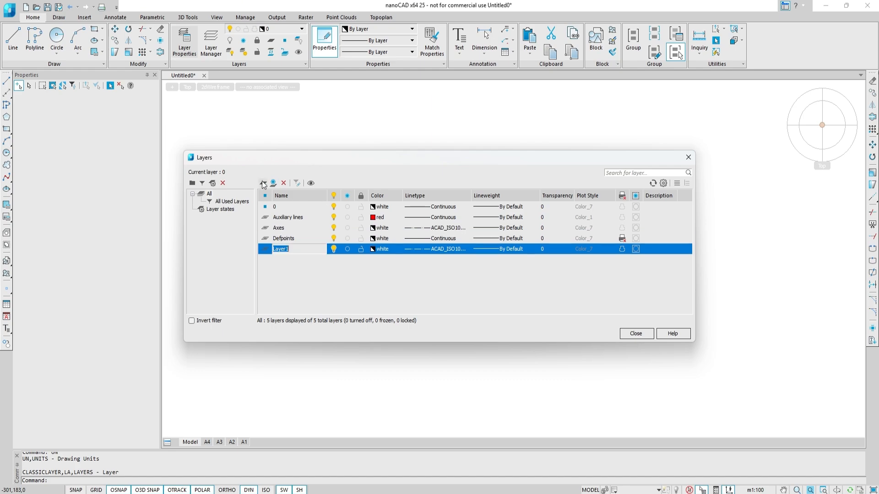
{"action": "type", "text": "Air Vent"}
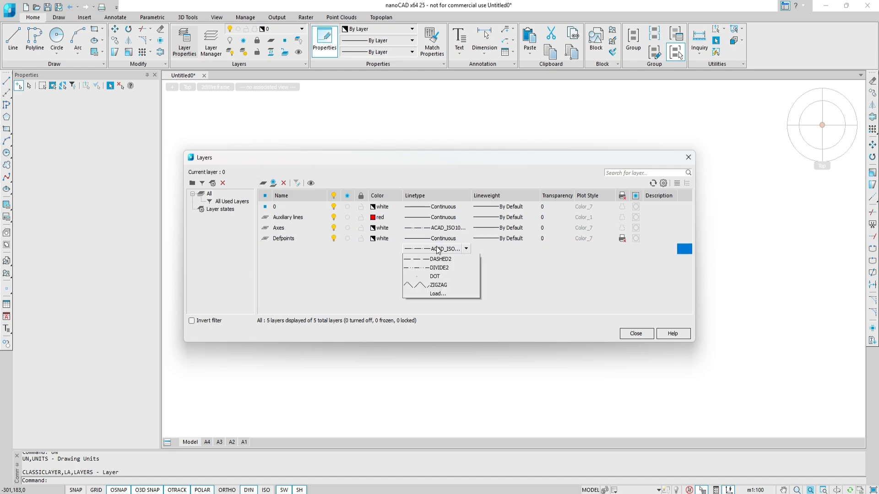
{"action": "left_click", "coordinate": [263, 183]}
{"action": "type", "text": "Int"}
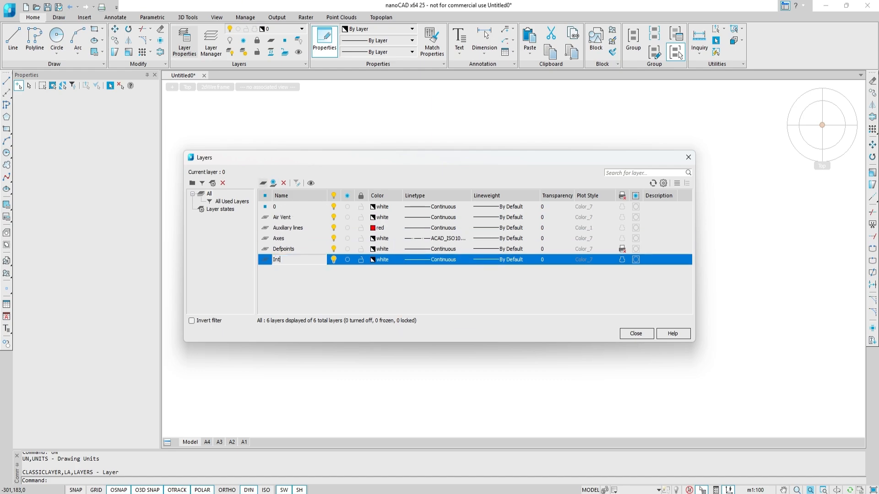
{"action": "type", "text": "ernal partitions"}
Add three layers named "Doors", "Eave" and "Columns"
{"action": "left_click", "coordinate": [263, 183]}
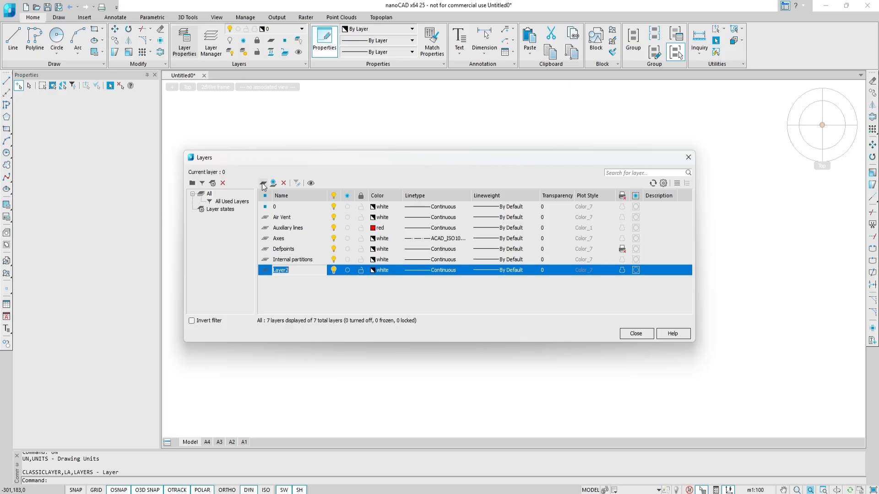
{"action": "type", "text": "Doors"}
{"action": "left_click", "coordinate": [263, 183]}
{"action": "type", "text": "Eave"}
{"action": "left_click", "coordinate": [263, 183]}
{"action": "type", "text": "Colu"}
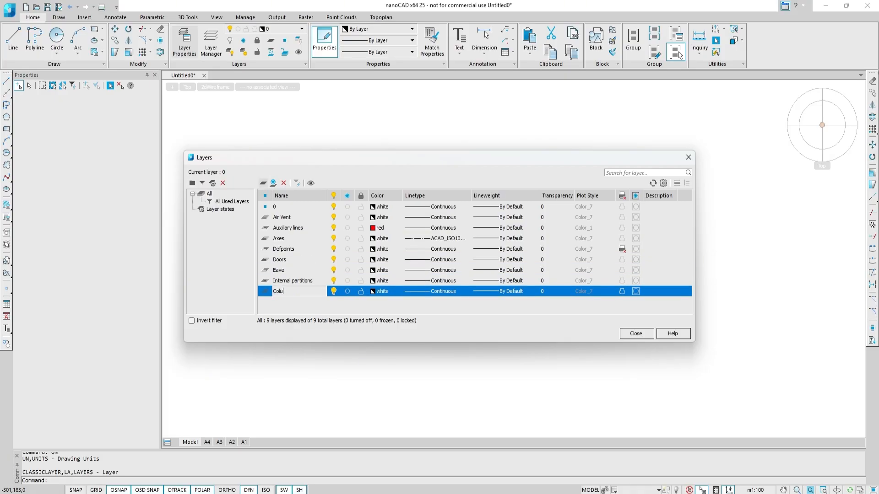
{"action": "type", "text": "mns"}
Add three layers named "Roof", "Stairs" and "Fencing"
{"action": "left_click", "coordinate": [263, 183]}
{"action": "type", "text": "Roof"}
{"action": "left_click", "coordinate": [263, 183]}
{"action": "type", "text": "Stai"}
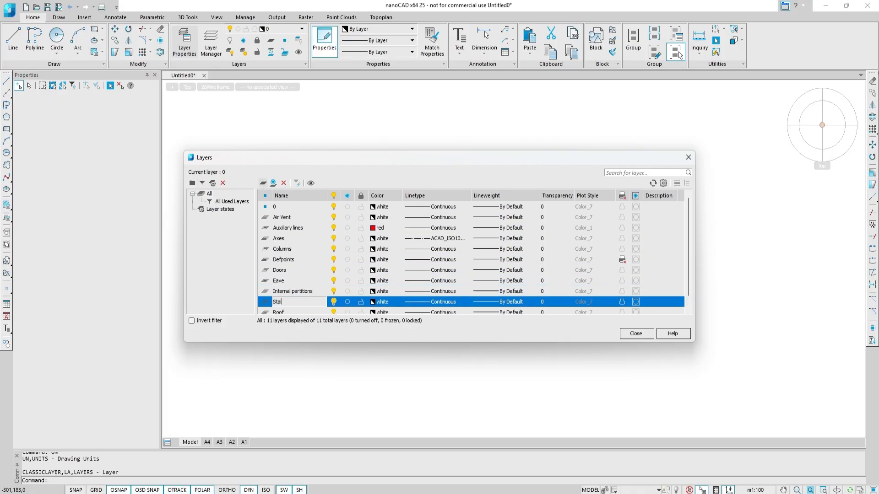
{"action": "type", "text": "rs"}
{"action": "left_click", "coordinate": [263, 184]}
{"action": "type", "text": "Fencing"}
Add three layers named "Windows", "Facade finish" and "Base finish"
{"action": "left_click", "coordinate": [263, 183]}
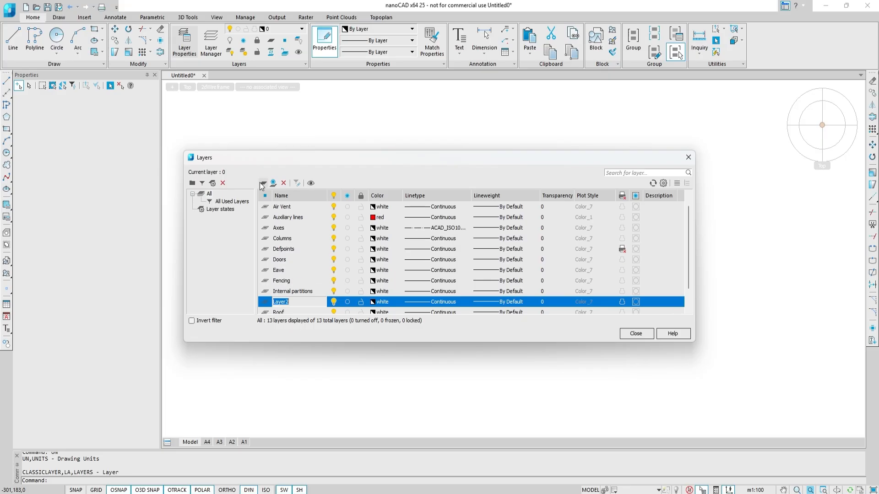
{"action": "type", "text": "Windows"}
{"action": "left_click", "coordinate": [260, 184]}
{"action": "type", "text": "Facade finish"}
{"action": "left_click", "coordinate": [263, 183]}
{"action": "type", "text": "Base finish"}
Add three layers named "Floor structures", "Dimensions" and "Raster"
{"action": "left_click", "coordinate": [263, 183]}
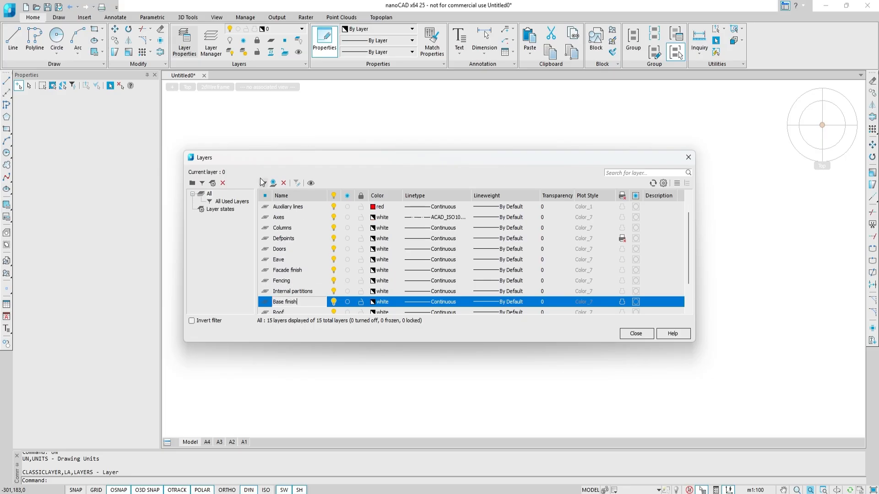
{"action": "type", "text": "Floor structures"}
{"action": "left_click", "coordinate": [263, 183]}
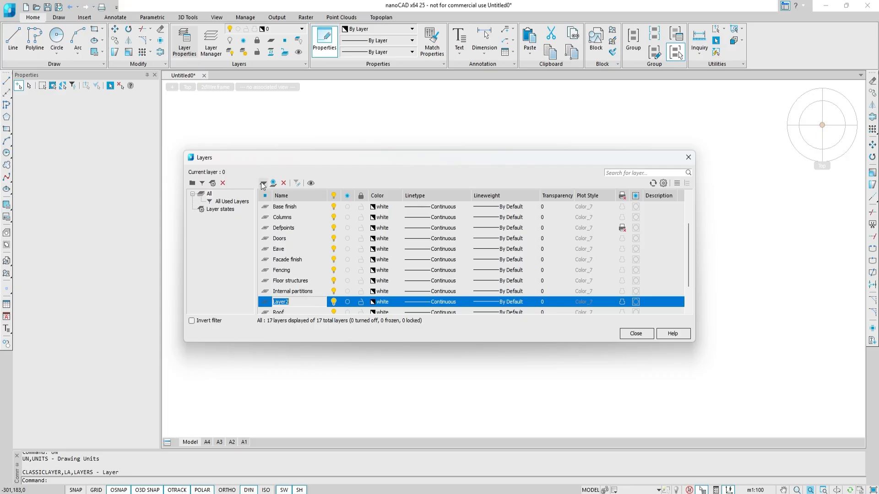
{"action": "type", "text": "Dimensions"}
{"action": "left_click", "coordinate": [263, 184]}
{"action": "type", "text": "Raster"}
Add three layers named "Exterior walls", "Vane" and "Base"
{"action": "left_click", "coordinate": [263, 183]}
{"action": "type", "text": "Exterior walls"}
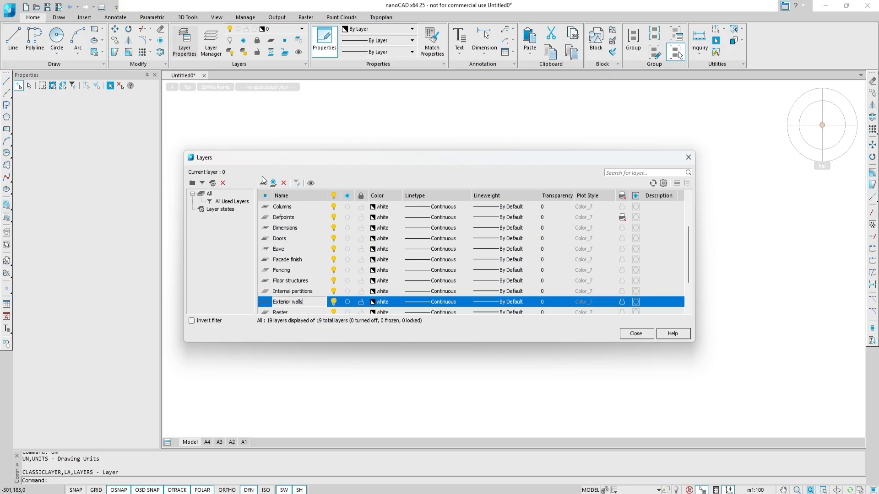
{"action": "left_click", "coordinate": [263, 183]}
{"action": "type", "text": "Roof"}
{"action": "left_click", "coordinate": [263, 183]}
{"action": "type", "text": "Base"}
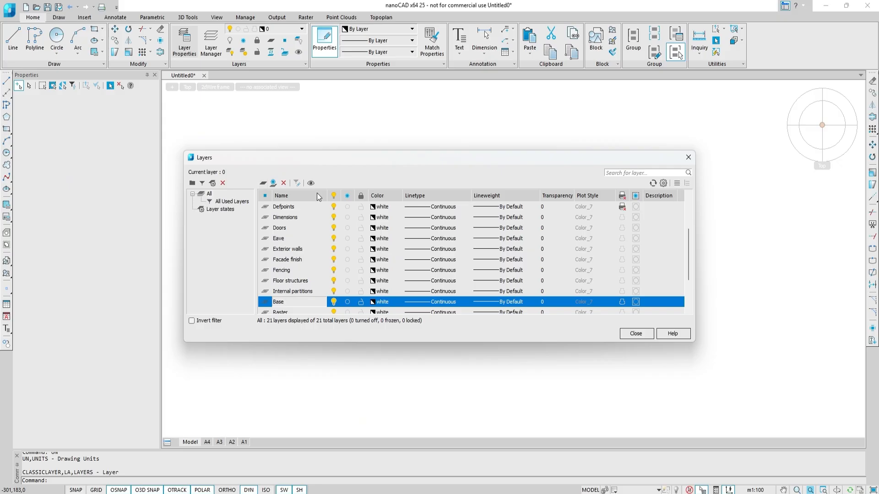
{"action": "left_click", "coordinate": [303, 291]}
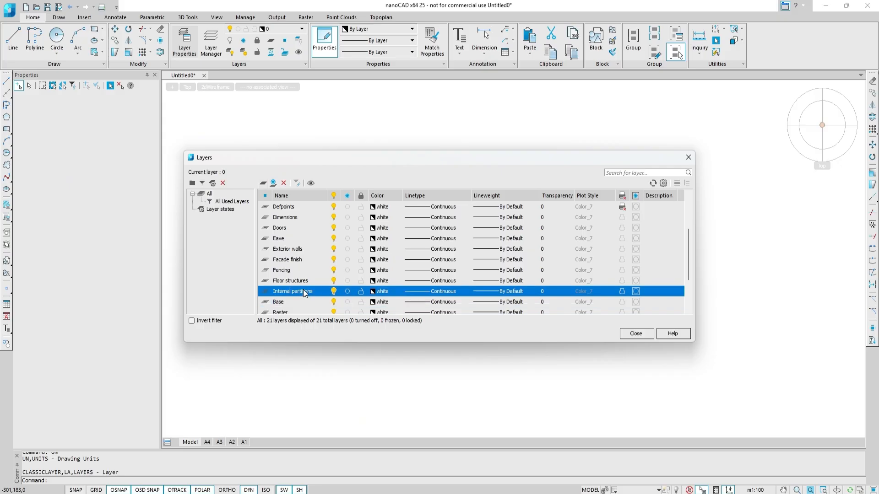
Make the Windows layer current, and switch the current layer to Raster
{"action": "scroll", "coordinate": [303, 289], "scroll_direction": "down", "scroll_amount": 2}
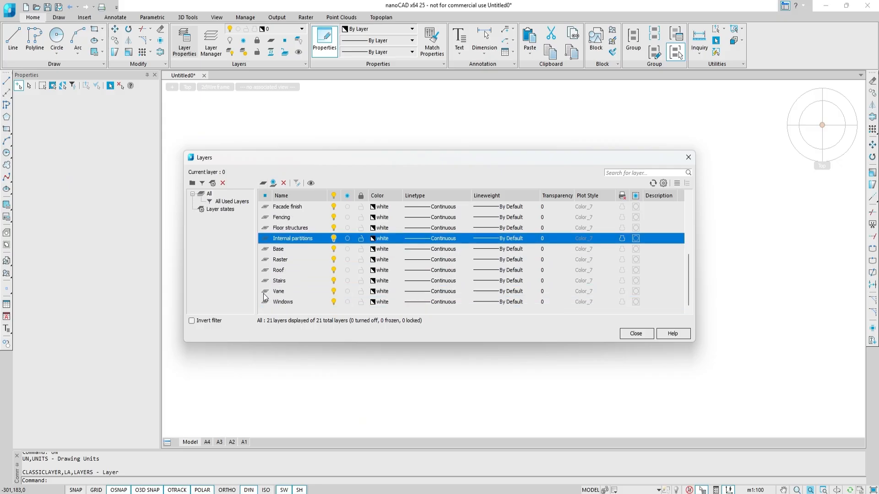
{"action": "double_click", "coordinate": [264, 302]}
{"action": "left_click", "coordinate": [267, 265]}
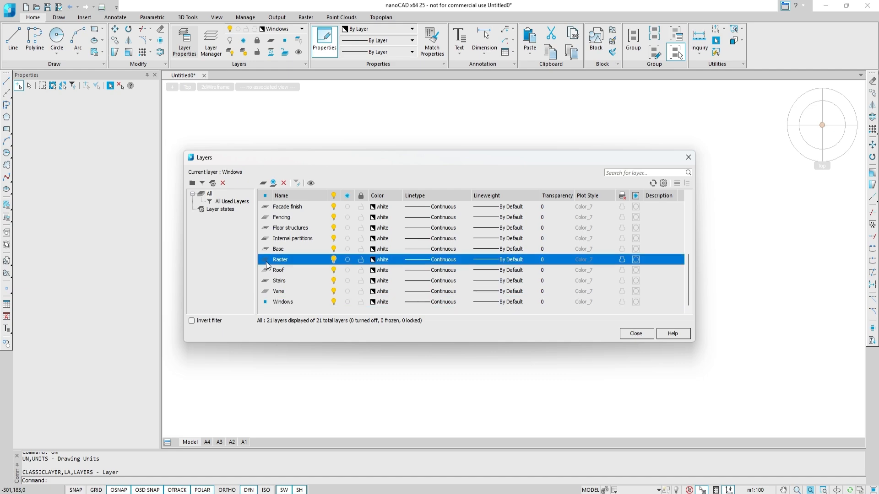
{"action": "double_click", "coordinate": [267, 265]}
Turn off the Raster, Base, Internal partitions and Floor structures layers, and turn them all back on
{"action": "left_click", "coordinate": [332, 261]}
{"action": "left_click", "coordinate": [417, 270]}
{"action": "left_click", "coordinate": [334, 249]}
{"action": "left_click", "coordinate": [333, 238]}
{"action": "left_click", "coordinate": [334, 228]}
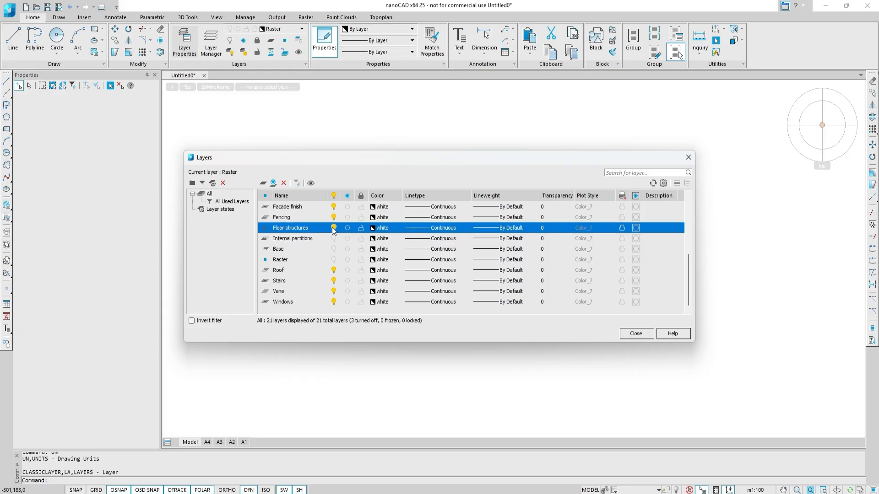
{"action": "left_click", "coordinate": [334, 228]}
{"action": "left_click", "coordinate": [334, 238]}
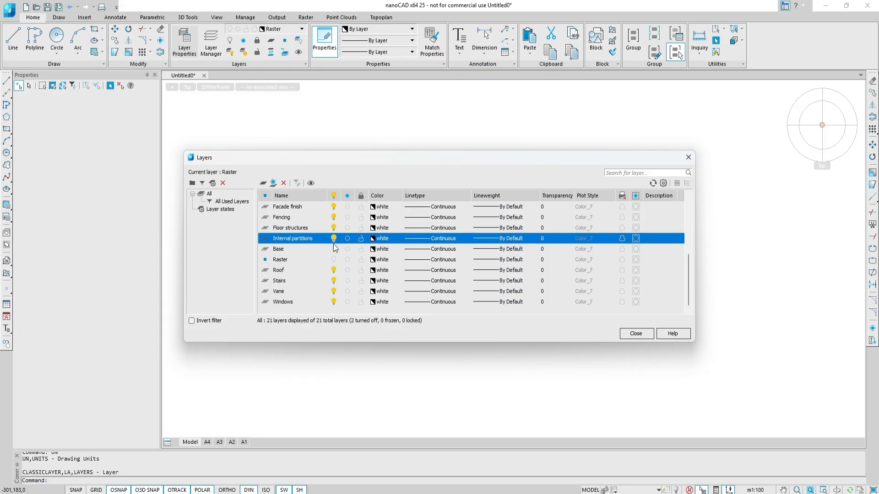
{"action": "left_click", "coordinate": [333, 248]}
{"action": "left_click", "coordinate": [334, 259]}
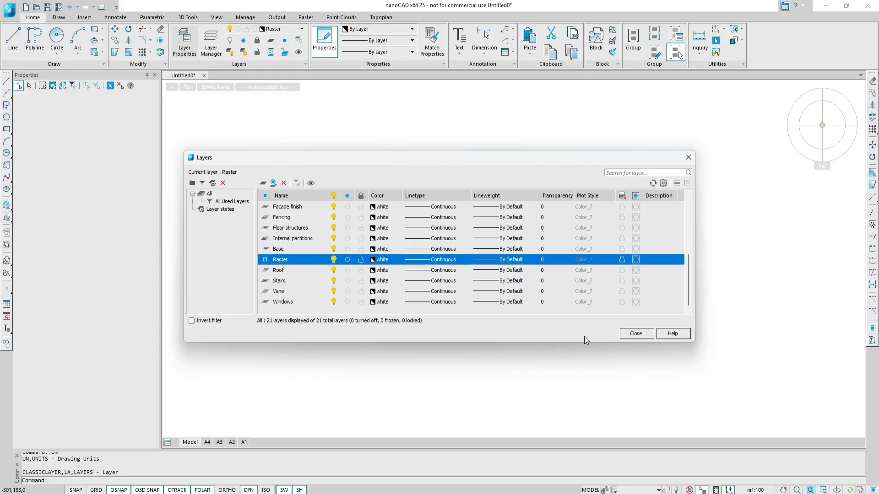
Close the layer list and open the Coverings browser palette
{"action": "left_click", "coordinate": [638, 339]}
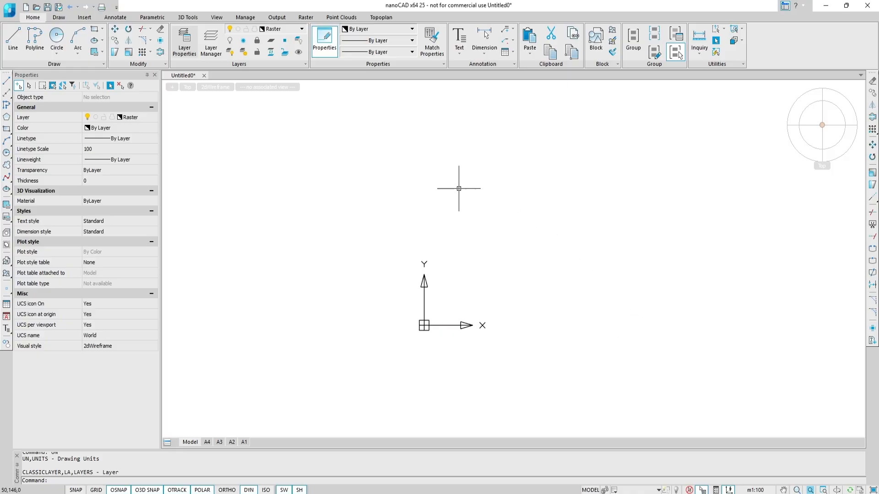
{"action": "left_click", "coordinate": [244, 17]}
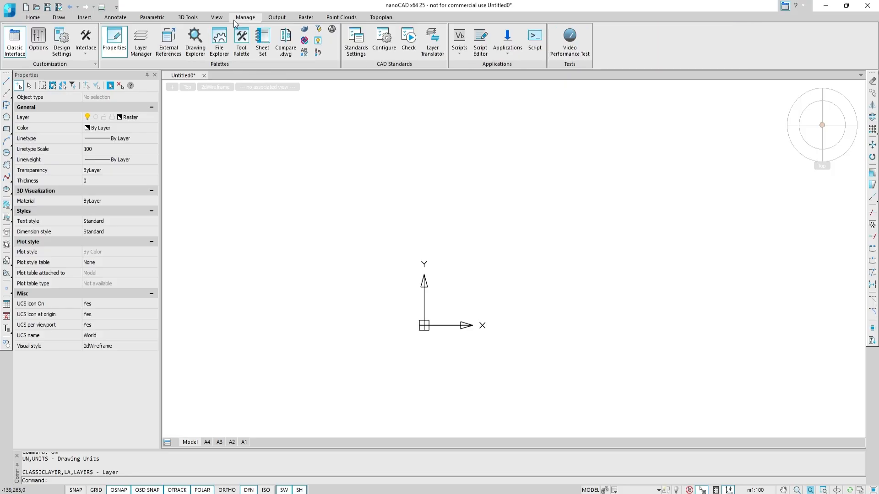
{"action": "left_click", "coordinate": [304, 30]}
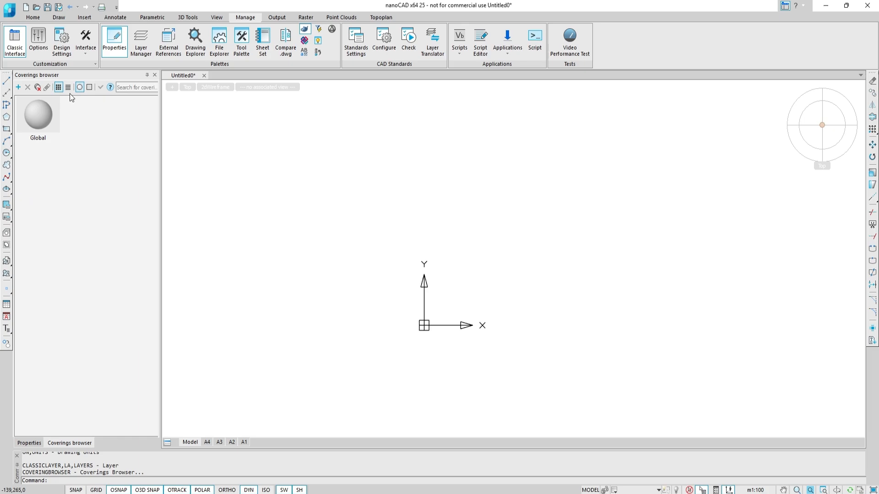
Add a new covering to the drawing and open it in the covering editor
{"action": "left_click", "coordinate": [18, 87]}
{"action": "left_click", "coordinate": [71, 123]}
{"action": "right_click", "coordinate": [70, 123]}
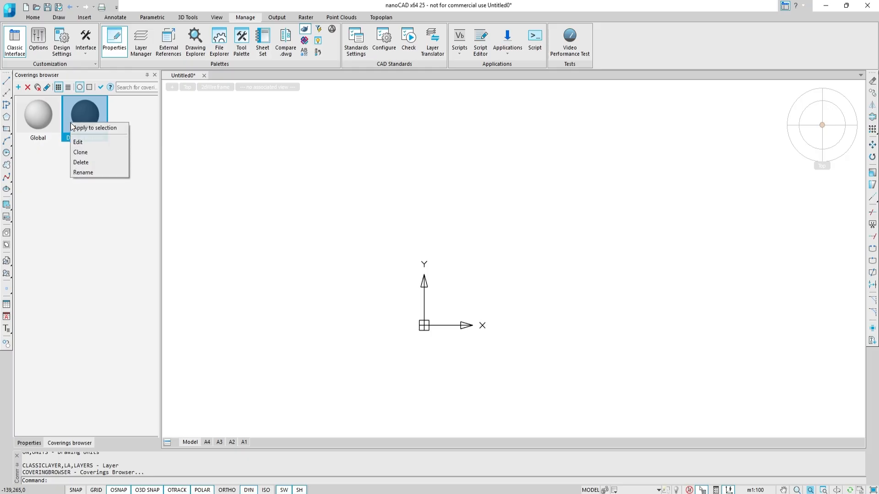
{"action": "left_click", "coordinate": [78, 142]}
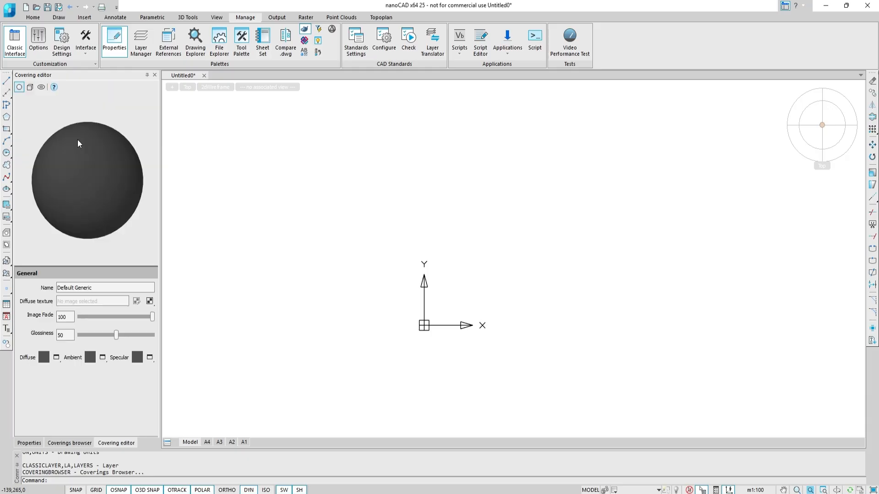